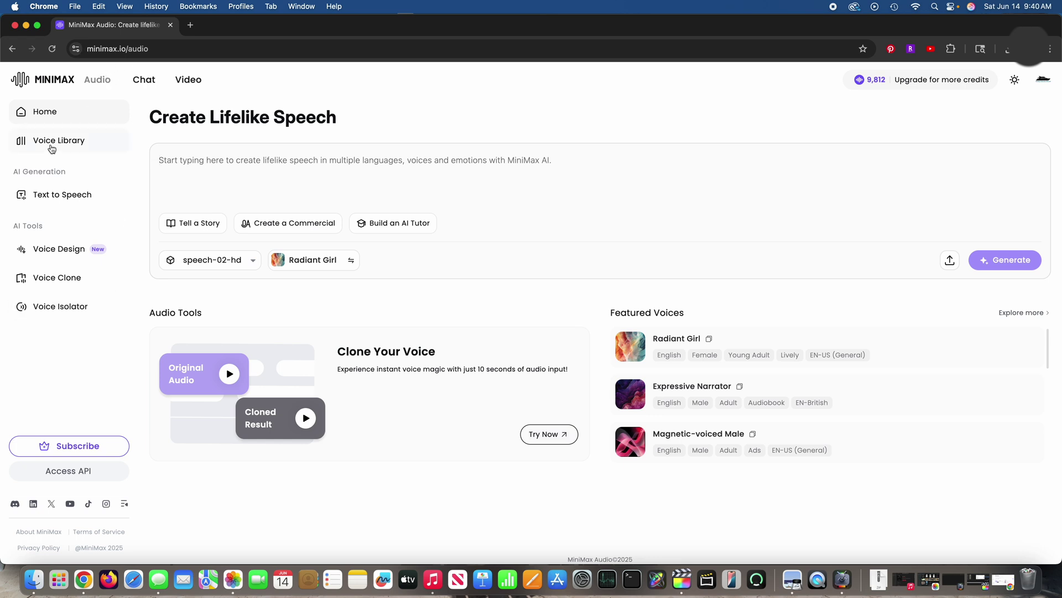
click(69, 284)
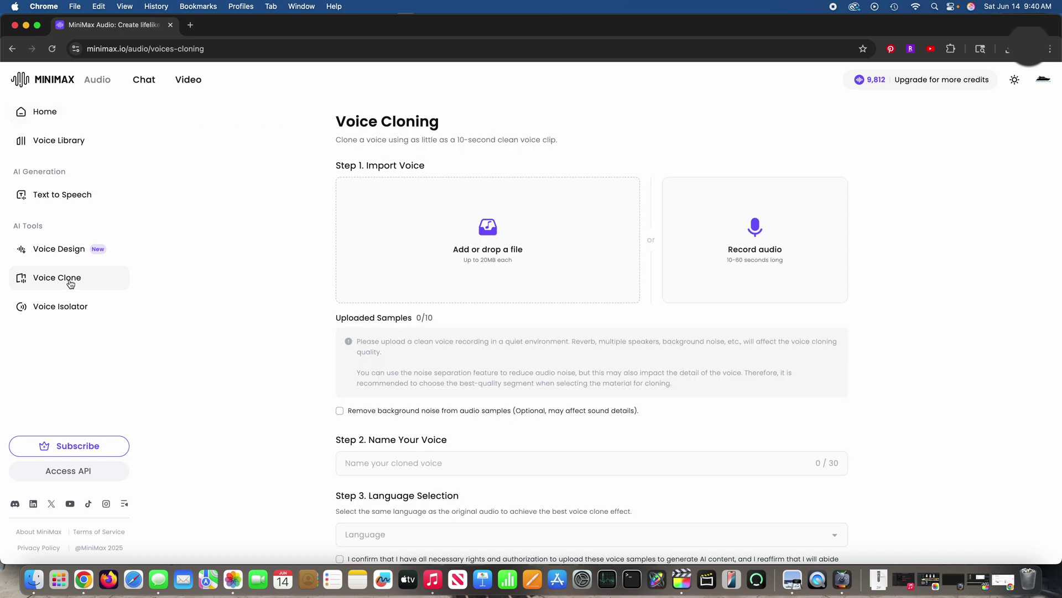
- Record a 47-second voice sample, adding record-1749912165208.mp3 as the first uploaded sample (1/10)
click(759, 238)
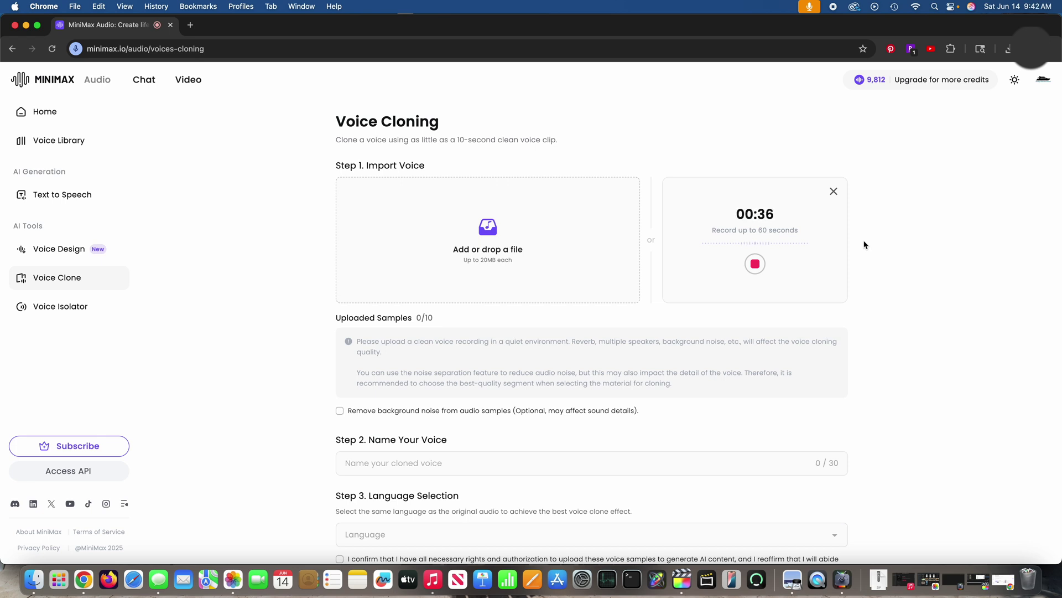
click(756, 265)
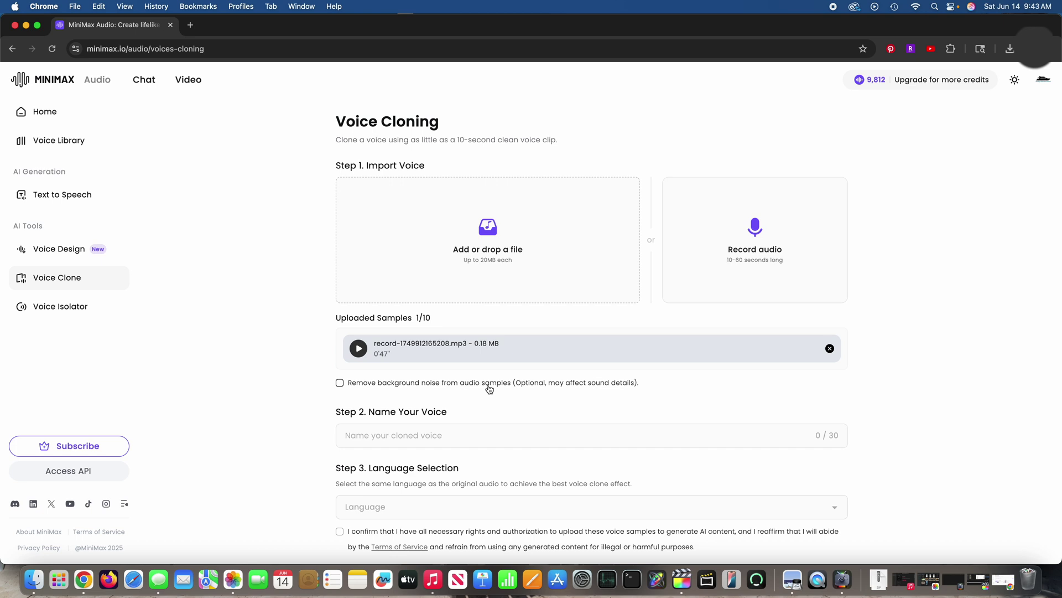
- Name the cloned voice IrixGuy and set its sample language to English
click(403, 435)
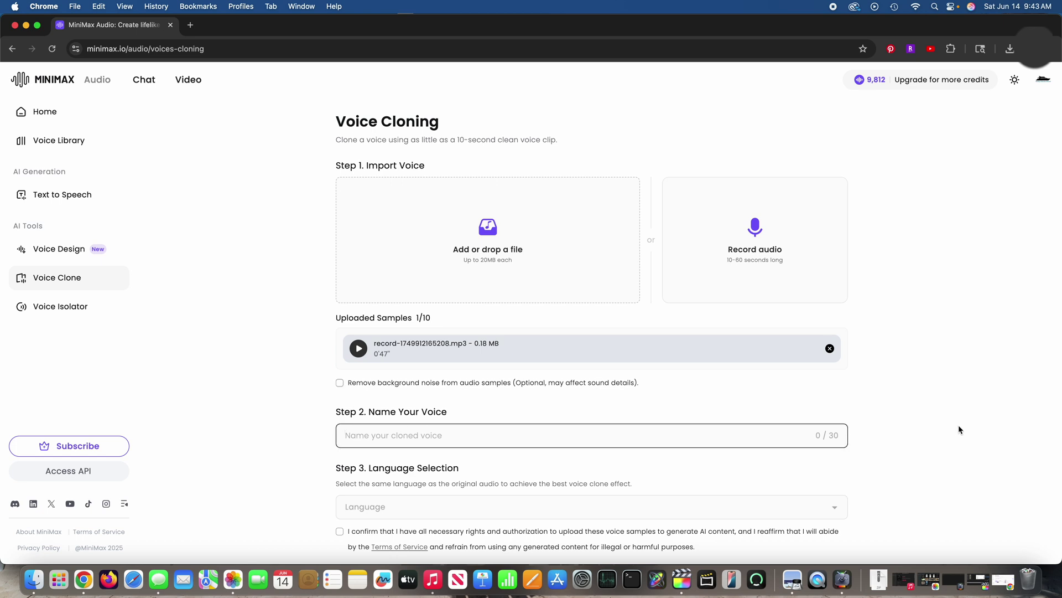
text(IrixGuy)
click(747, 508)
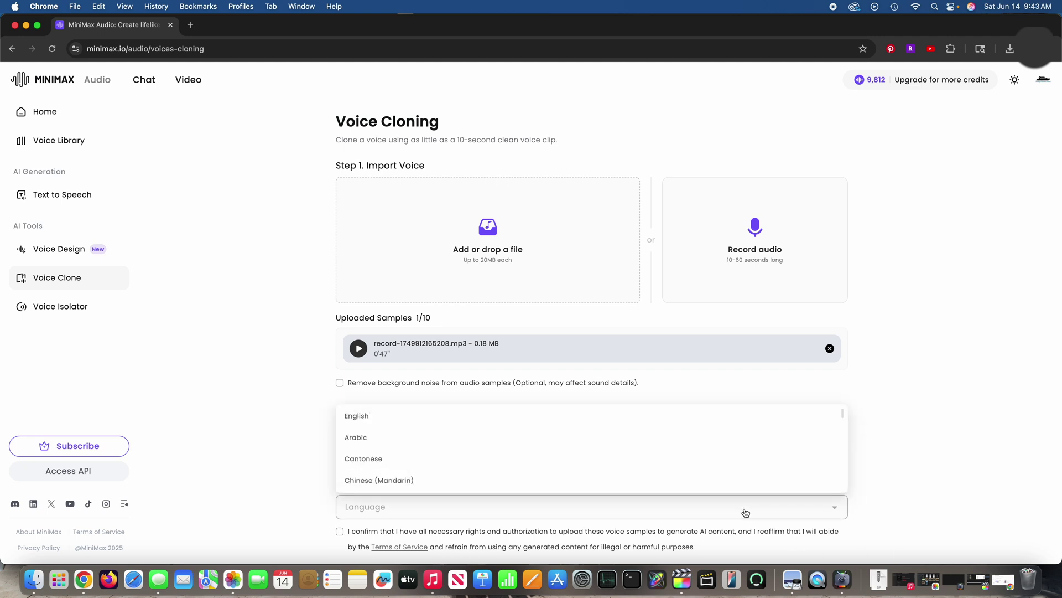
click(402, 414)
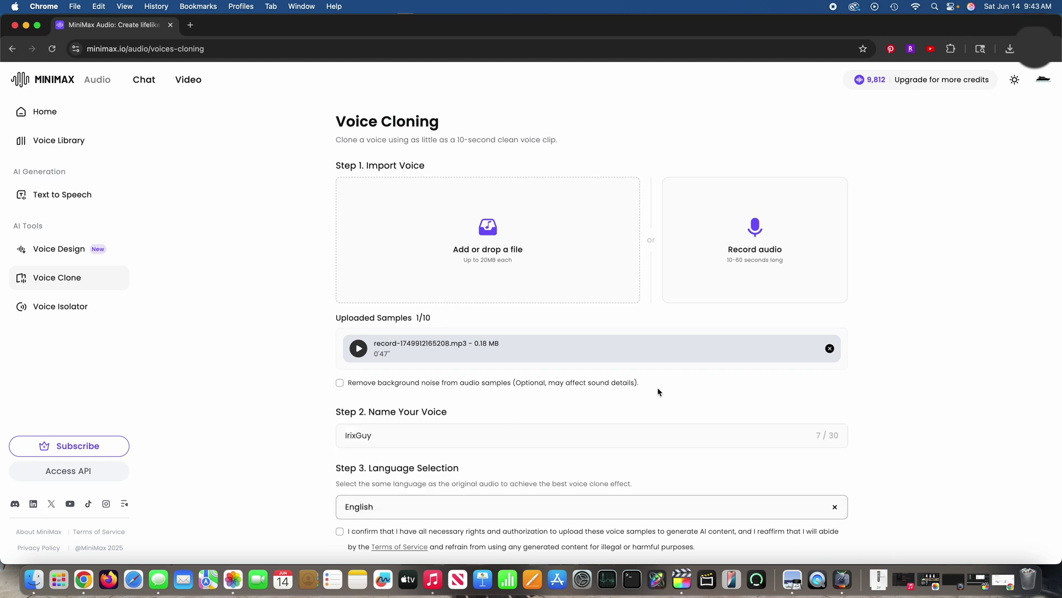
- Confirm usage rights to the voice samples and start converting the clone
click(340, 533)
scroll(889, 409, down, 3)
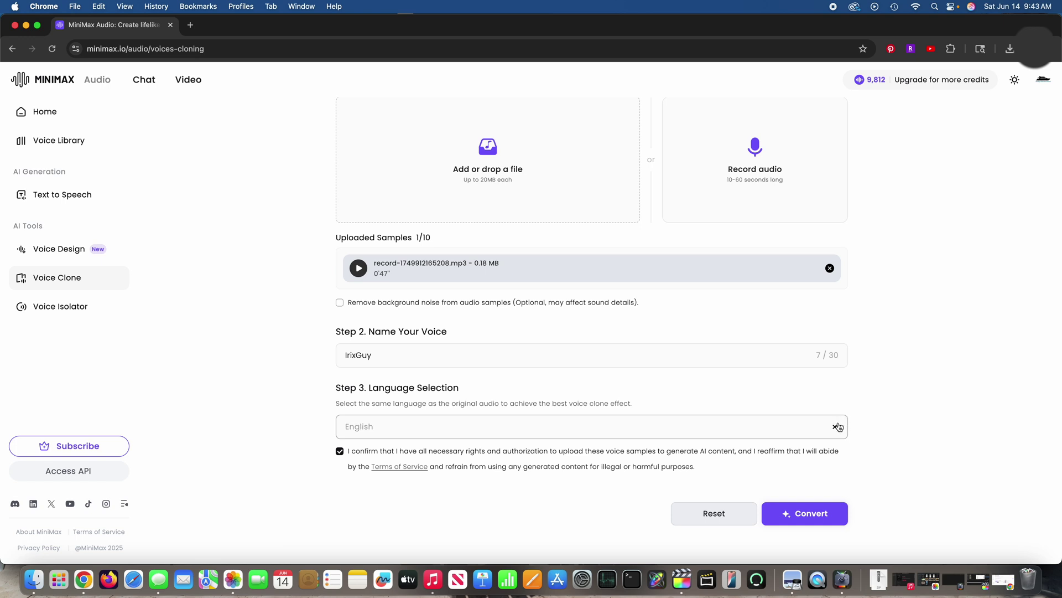
click(820, 515)
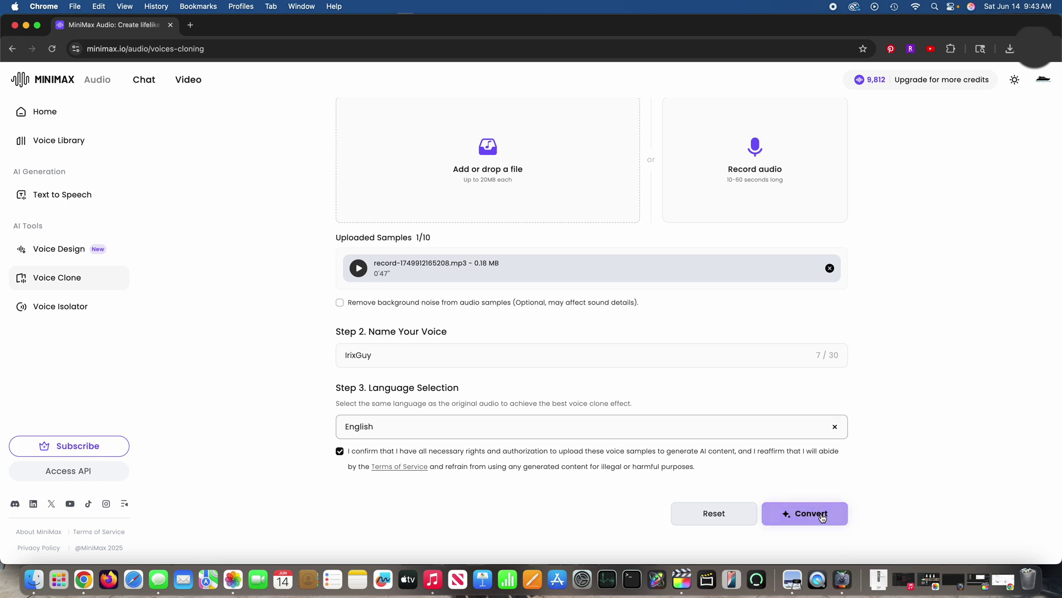
- Create the IrixGuy Instant Clone voice and play its 9-second preview in My Voices
click(822, 517)
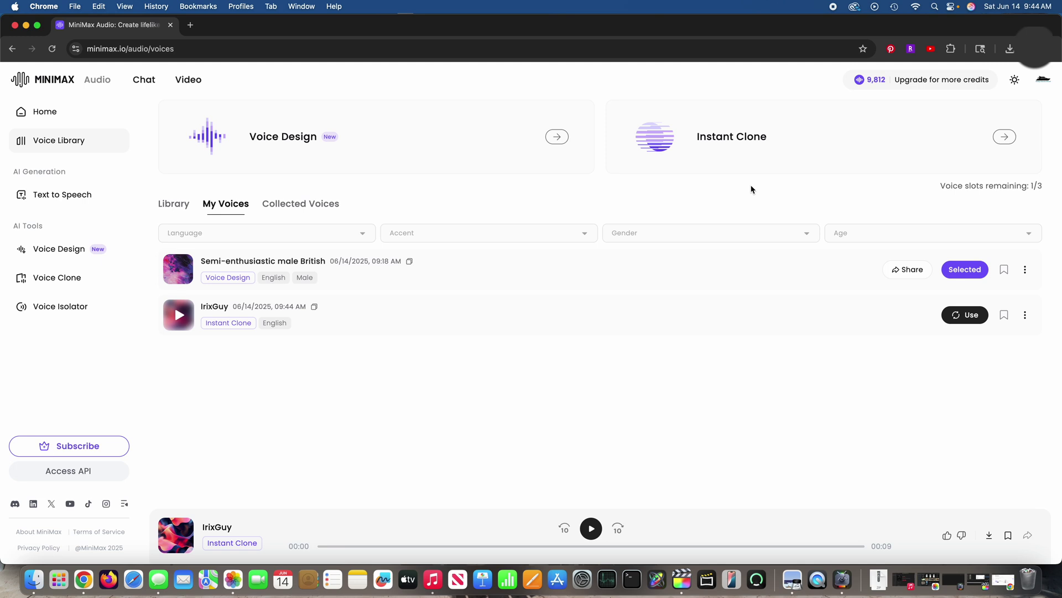
click(186, 319)
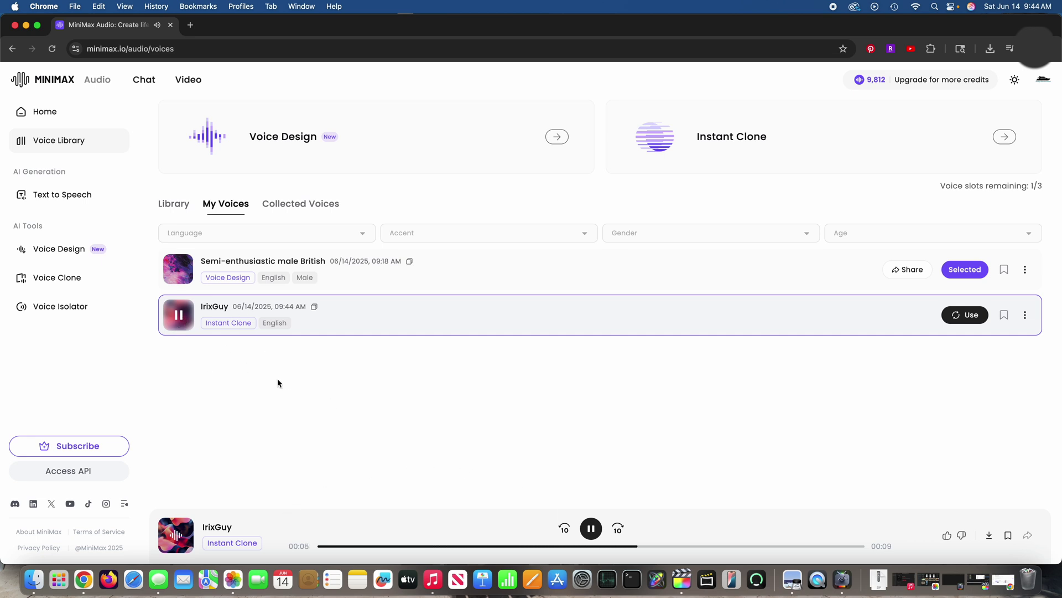
click(177, 317)
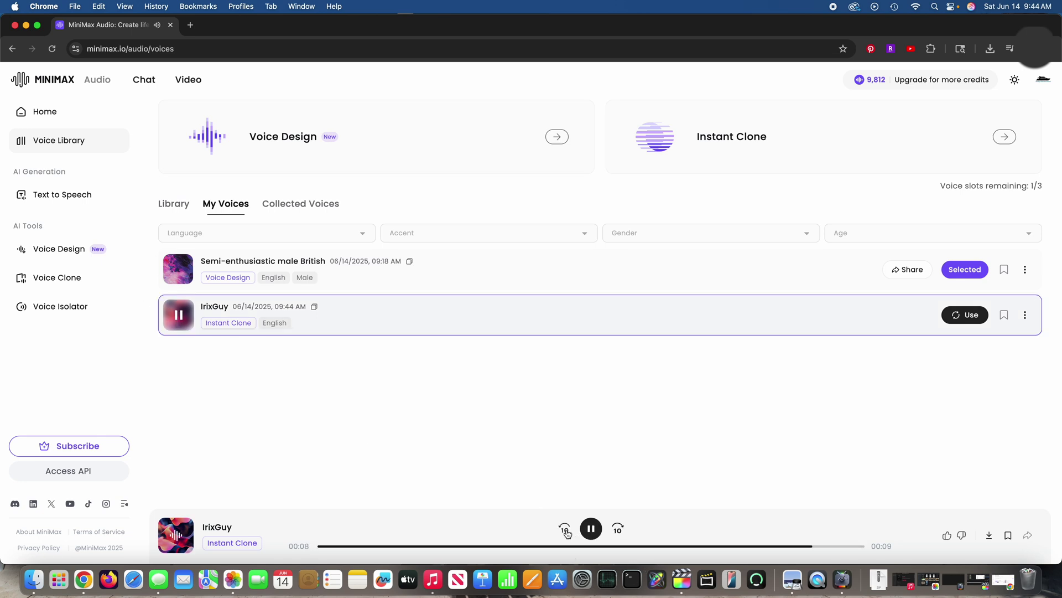
click(180, 315)
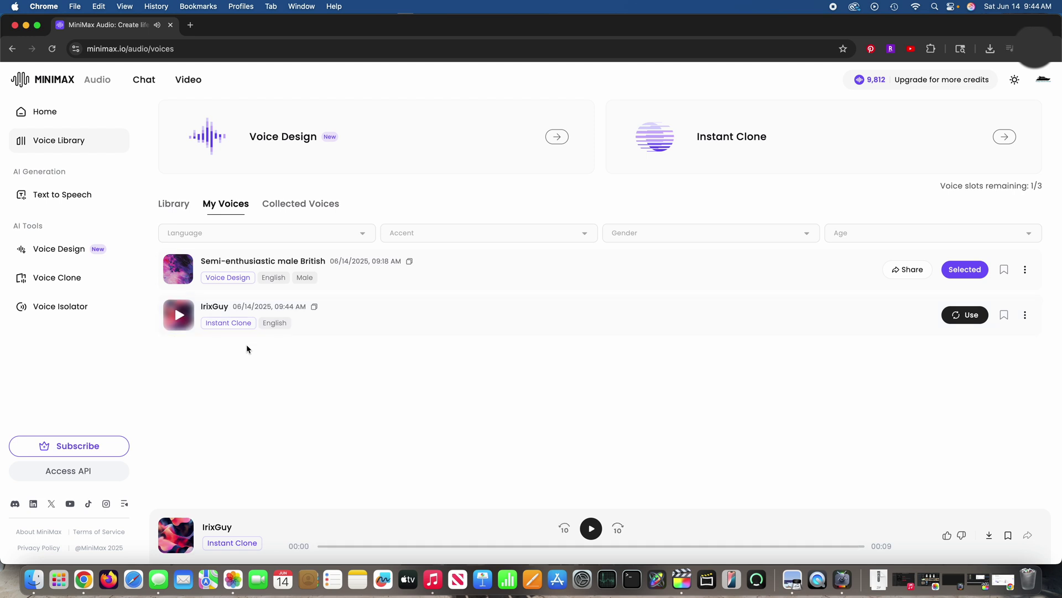
mouse_move(315, 311)
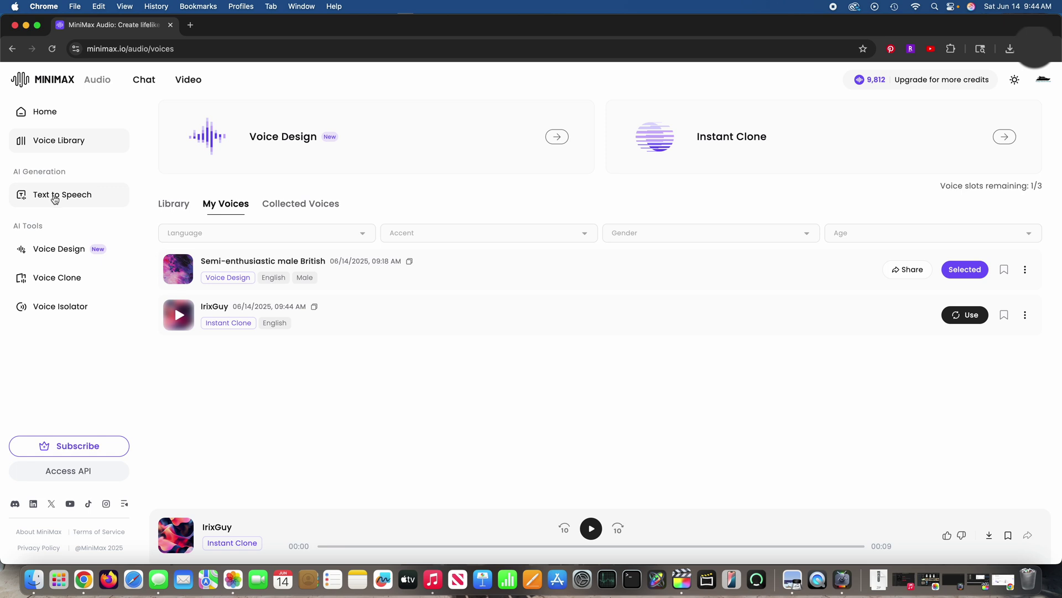
- On the Text to Speech page, switch the raccoon story's voice to the IrixGuy clone
click(54, 198)
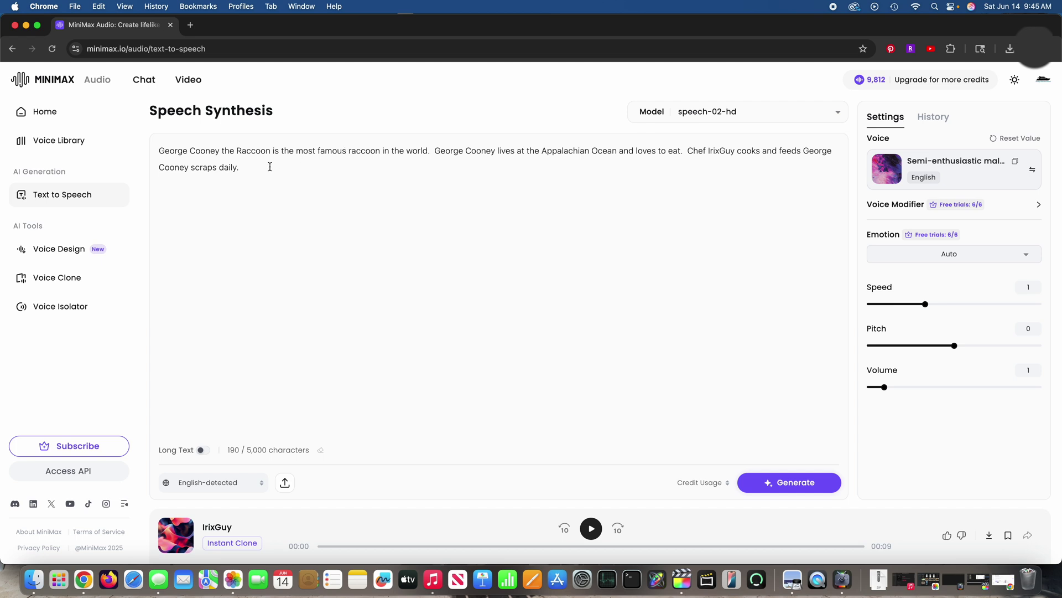
drag(242, 168, 135, 148)
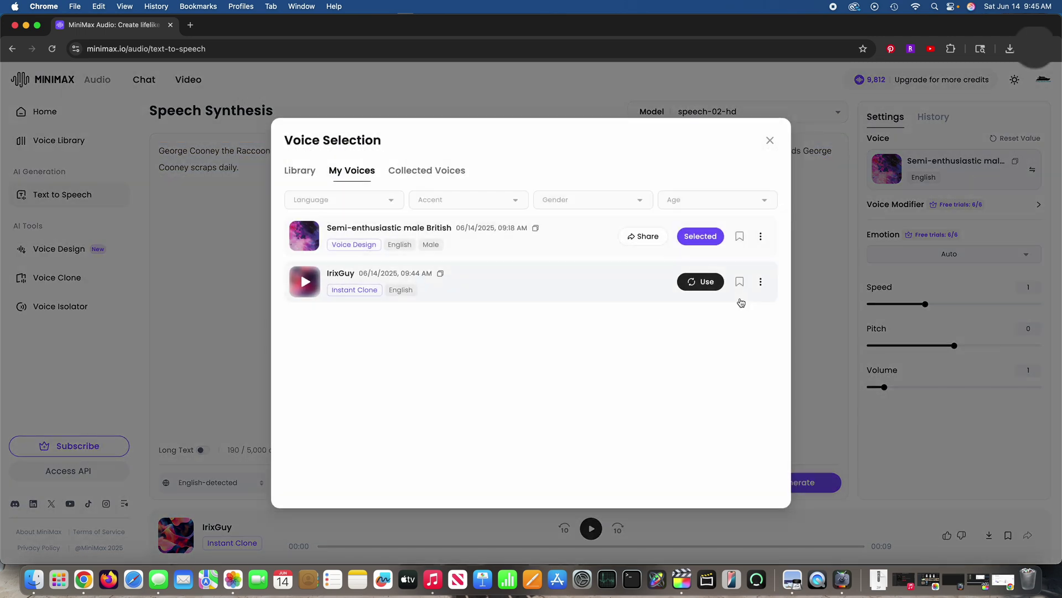
click(702, 281)
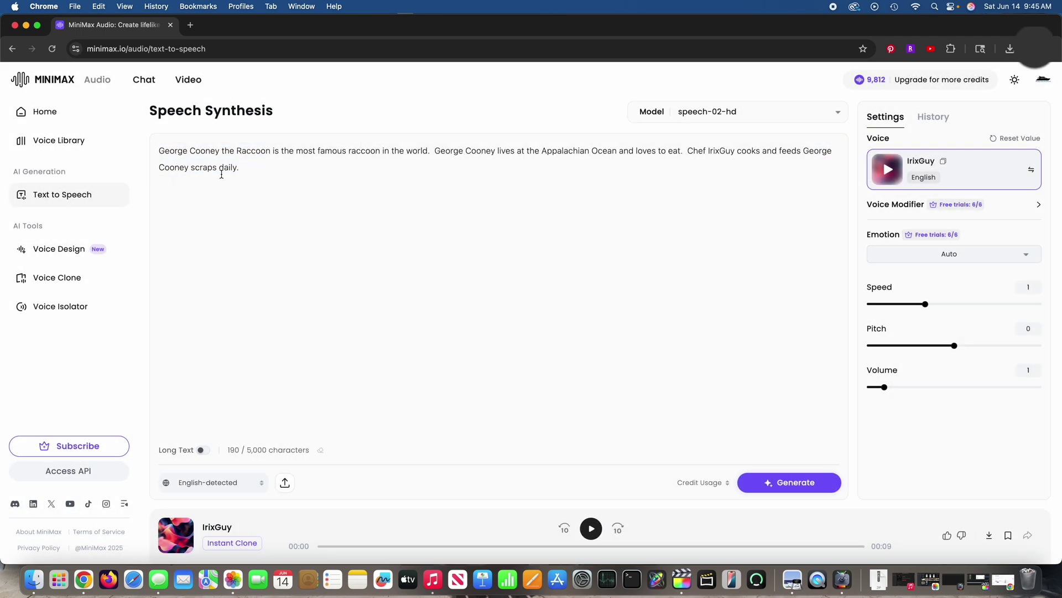
- Replace the raccoon text with the Chef IrixGuy Appalachian Ocean story featuring George Cooney the Raccoon
triple_click(231, 167)
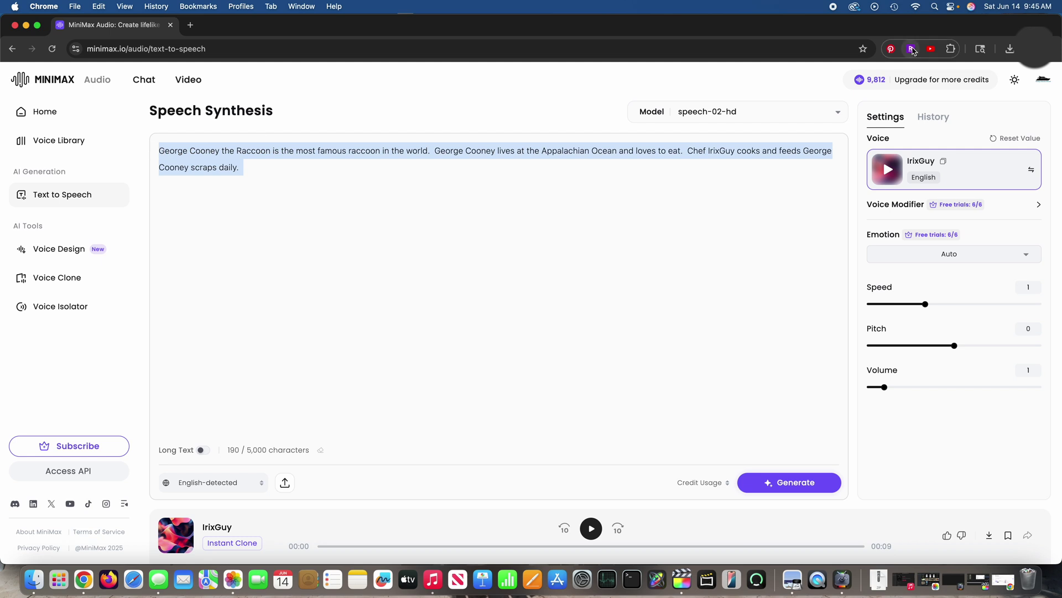
key(BackSpace)
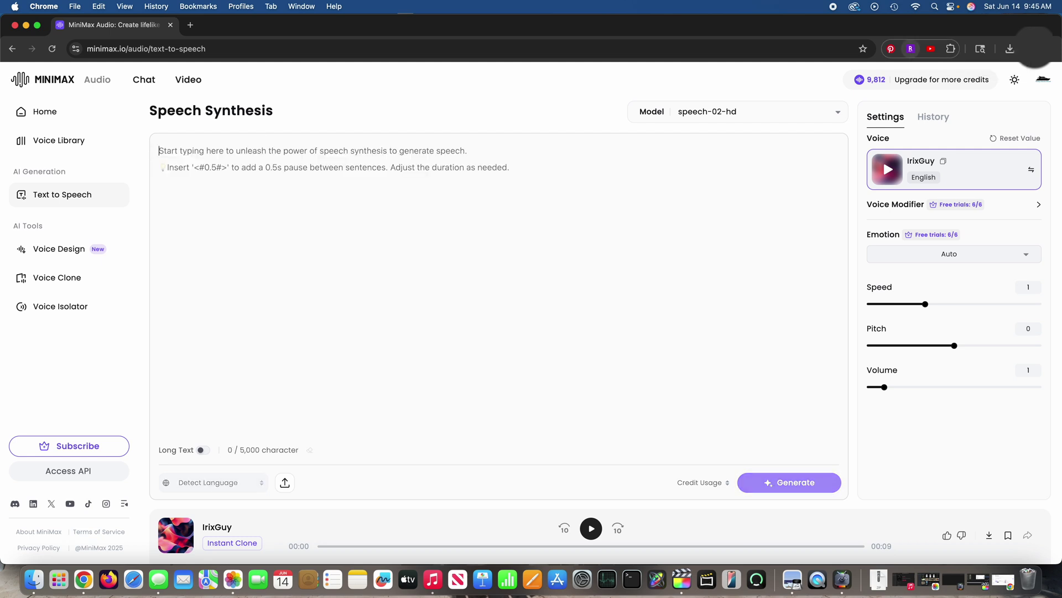
text(Chef Iri)
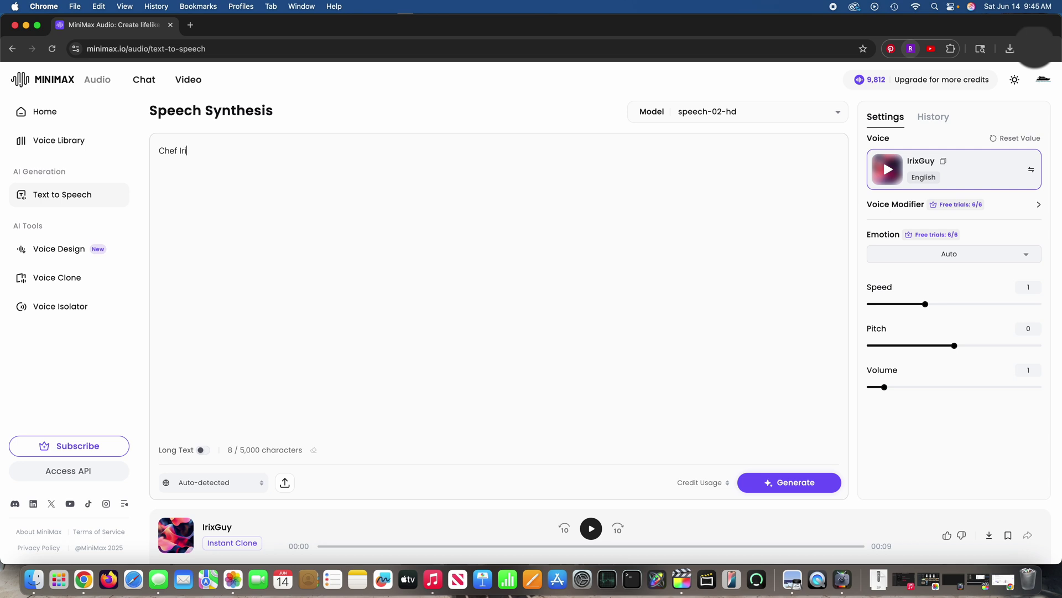
text(xGuy gri)
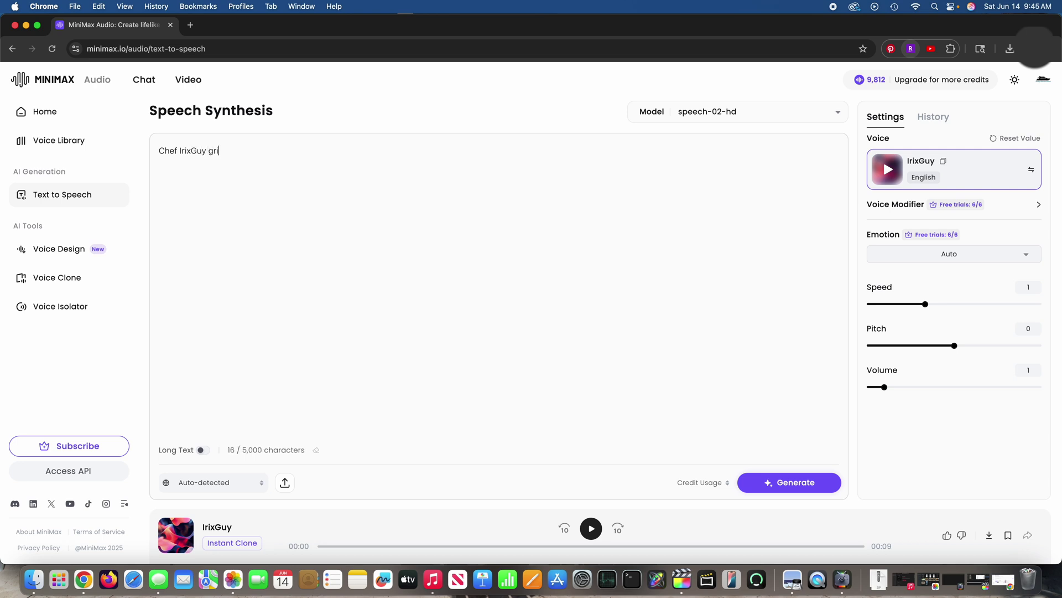
text(lls and smokes)
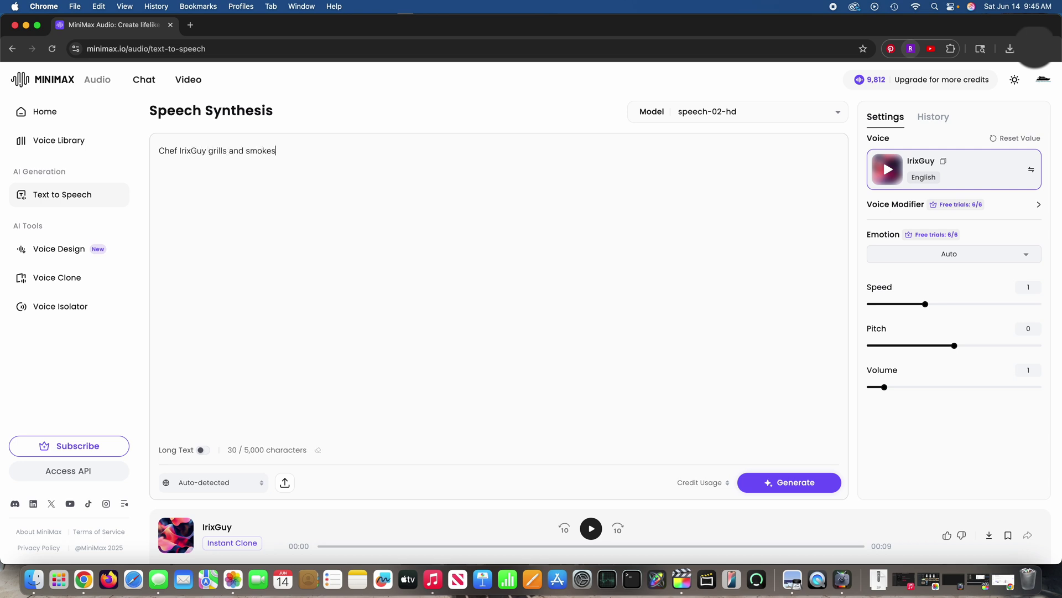
text( a ton of cuisine at the Appalachian Ocean.)
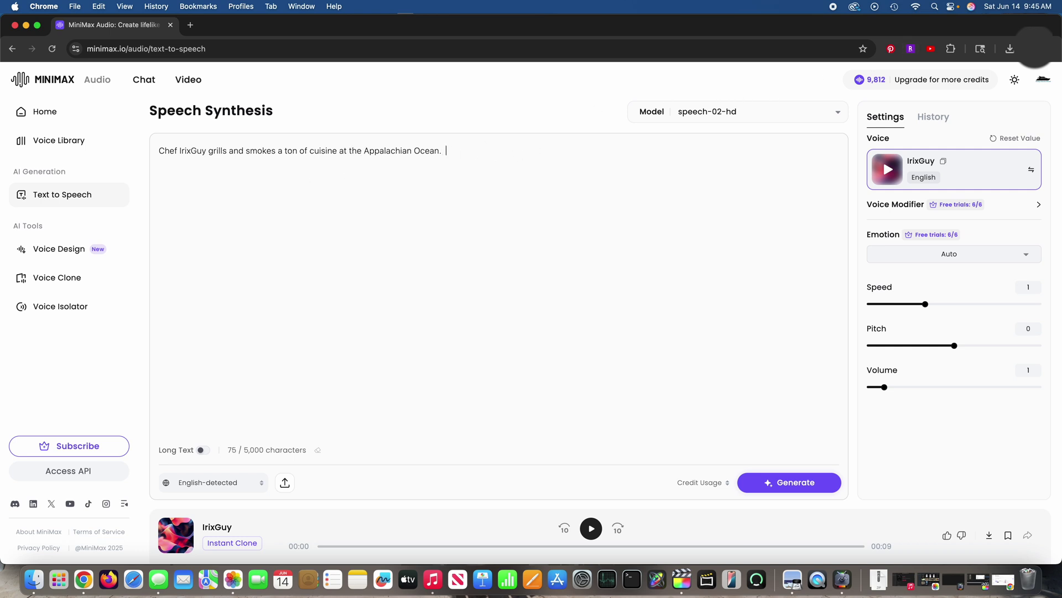
text(He lives with Georg)
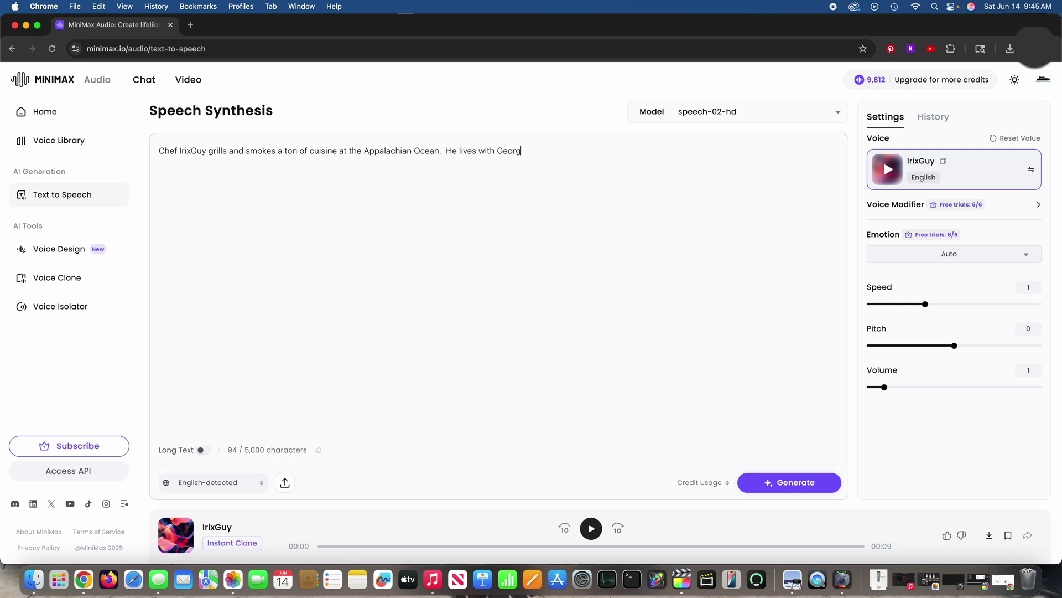
text(e Cooney the Ra)
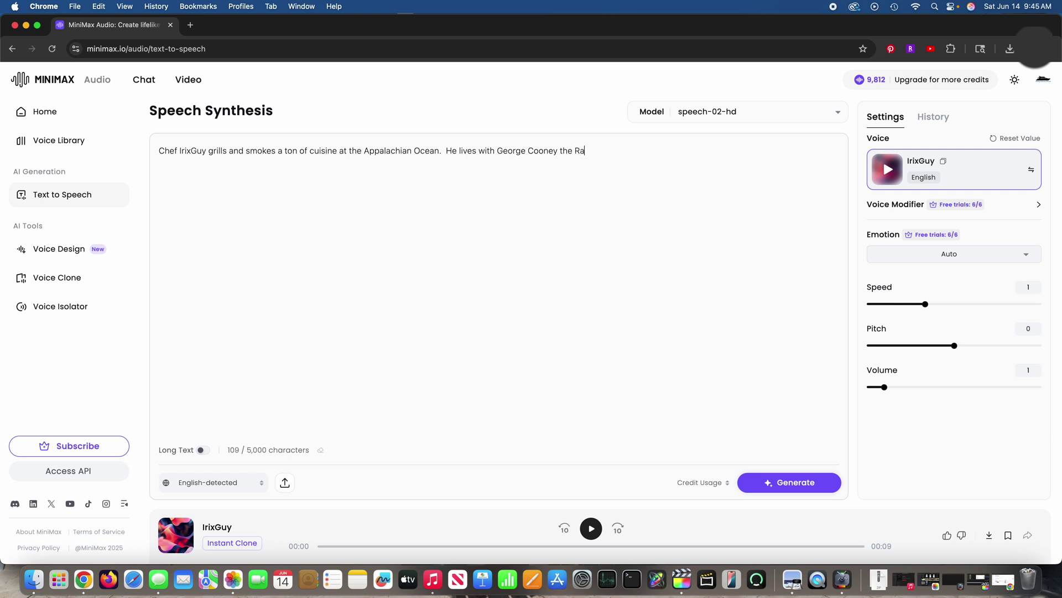
text(ccoon.  Geor)
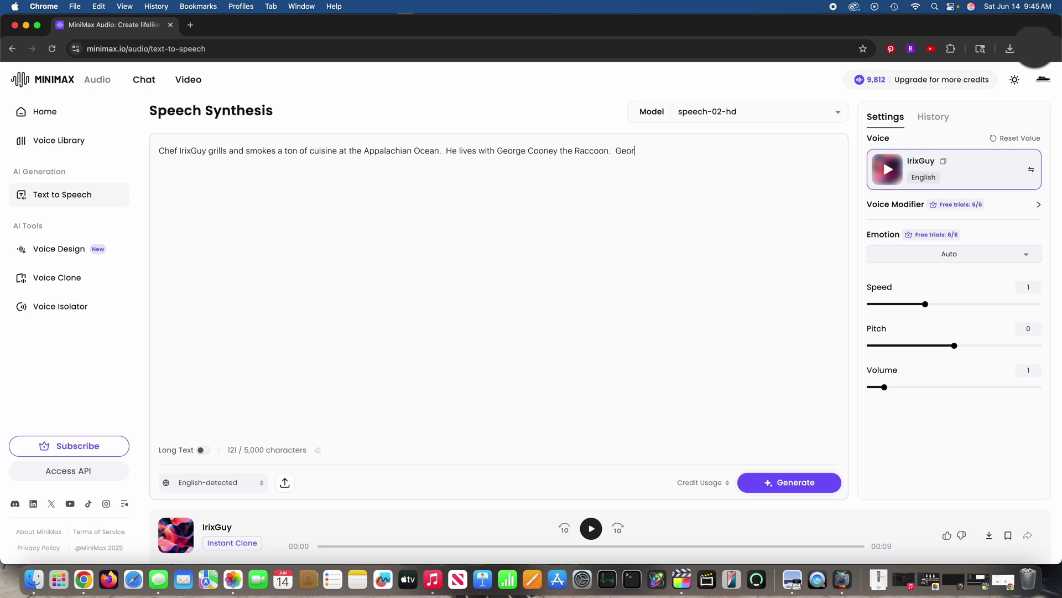
text(ge Cooney is a)
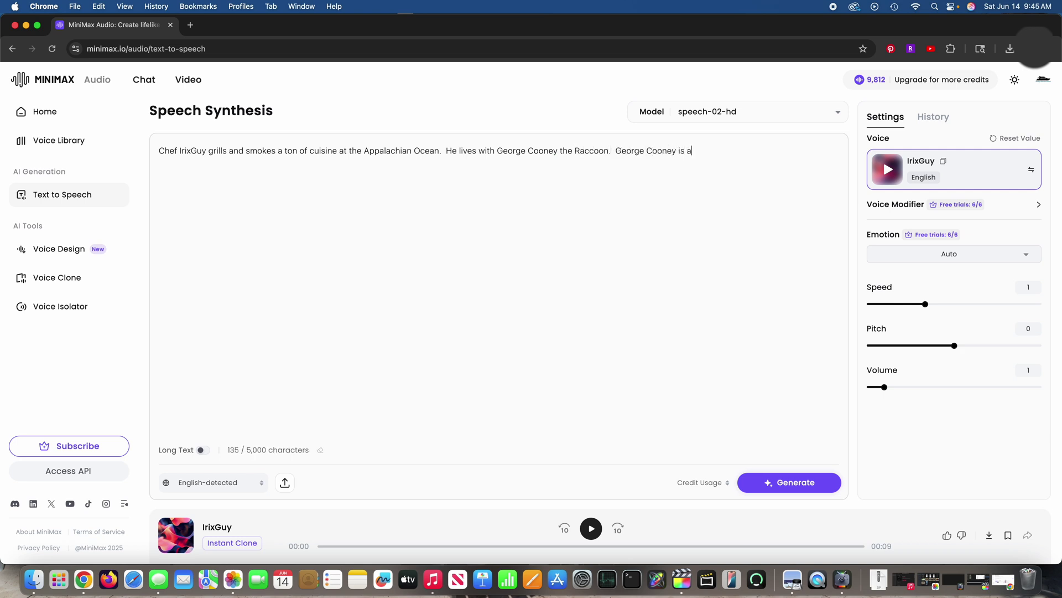
text(rguably the most famous r)
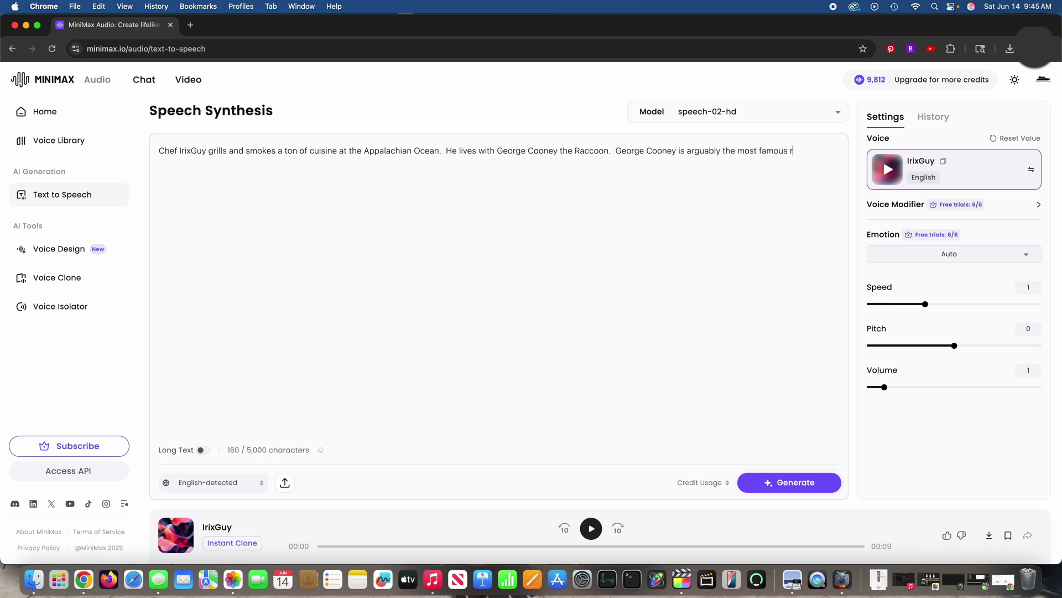
text(accoon in the world.  George Cooney &)
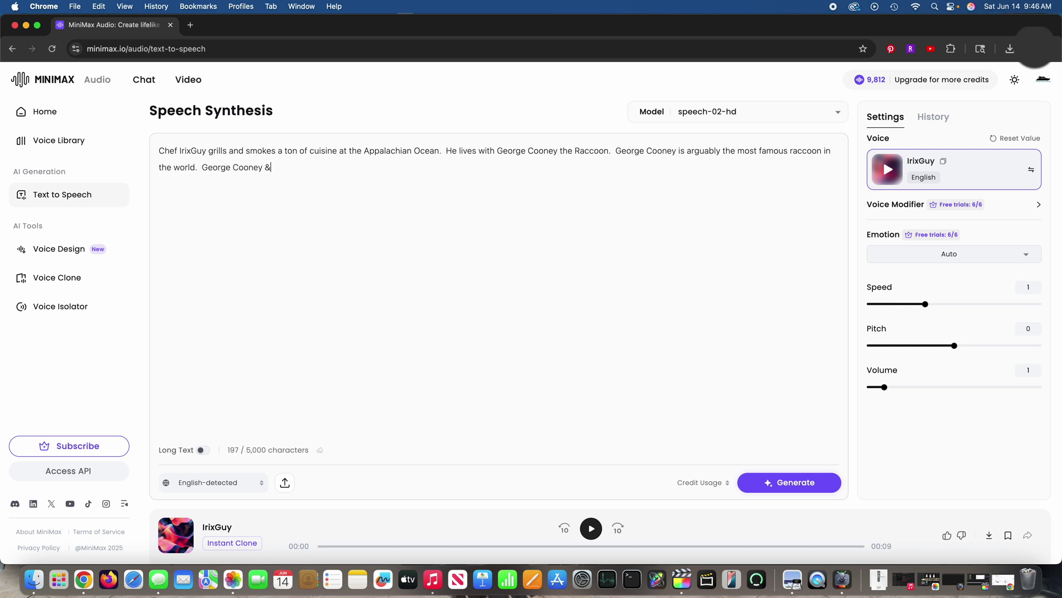
text( Crew eat like kings!)
- Generate and play a 16-second IrixGuy-voiced clip of the 218-character chef story
click(798, 494)
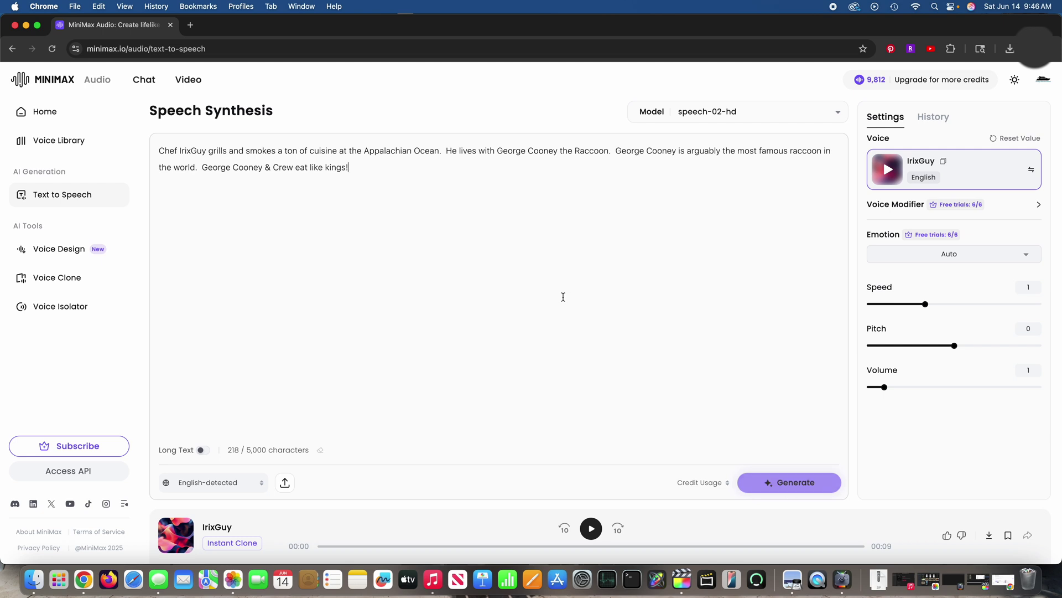
click(804, 483)
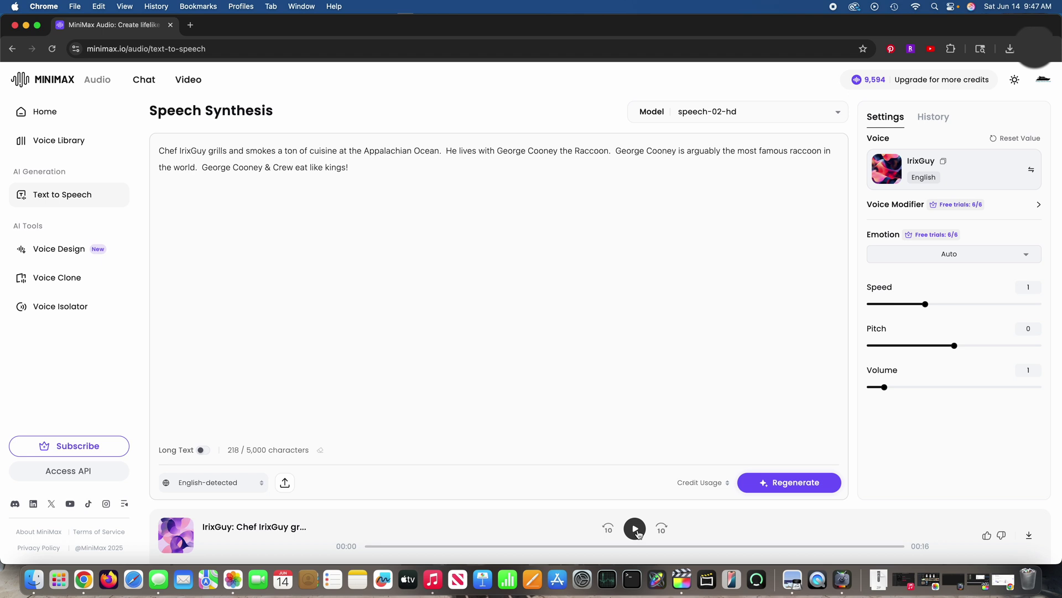
click(635, 529)
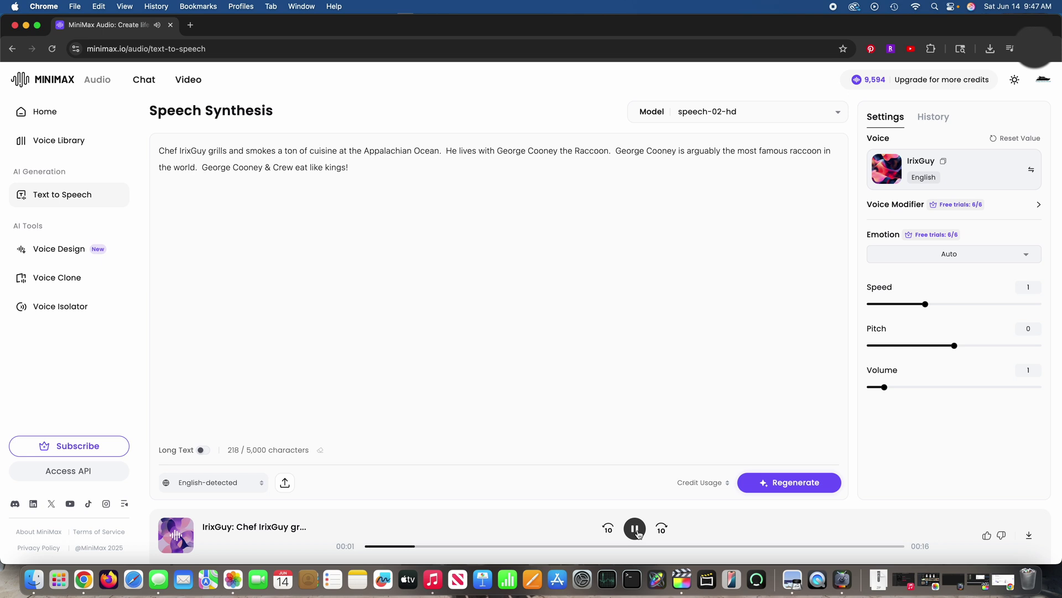